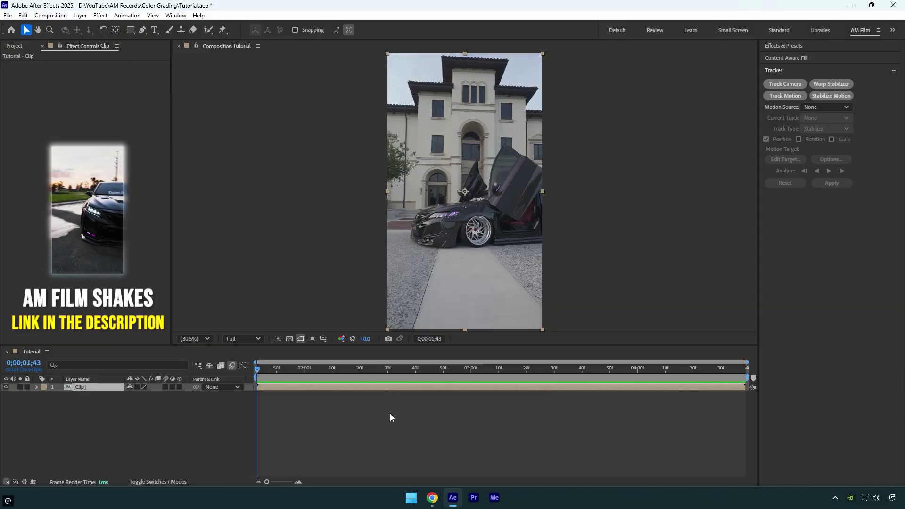
# Scrub the Timeline playhead forward to about 0;00;04;30 on the car clip
pyautogui.moveTo(326, 373); pyautogui.dragTo(720, 369)
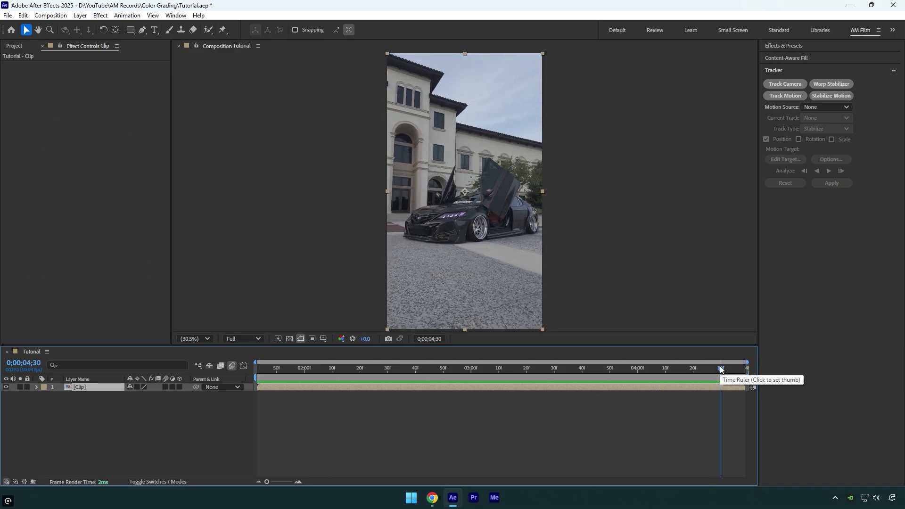
# Apply the Lumetri Color effect to the car clip
pyautogui.hotkey('ctrl', 'space')
pyautogui.write('lume')
pyautogui.click(482, 239)
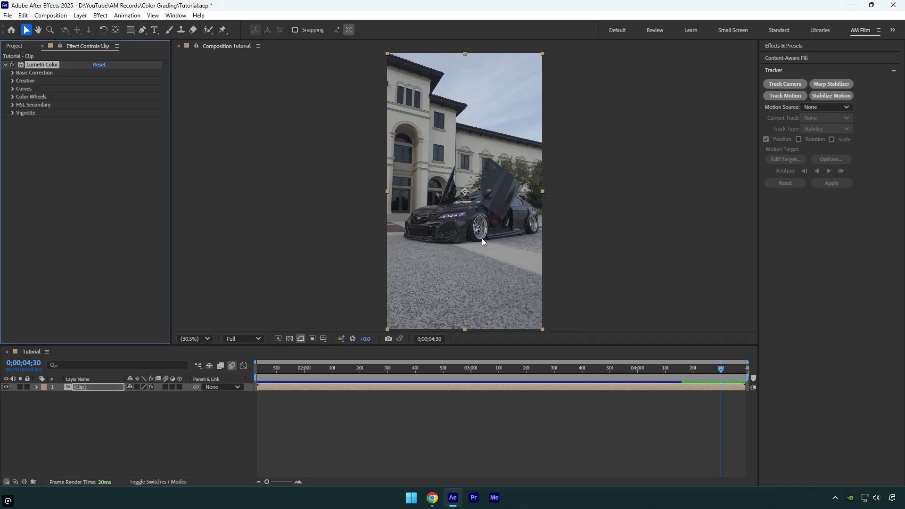
# Load the DJI OSMO Pocket 3 LUT as Lumetri's Creative look
pyautogui.click(41, 80)
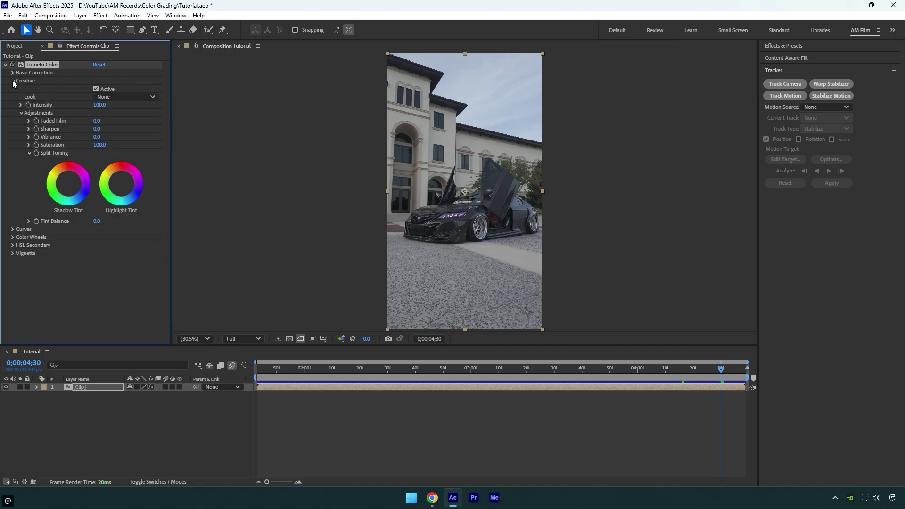
pyautogui.click(120, 93)
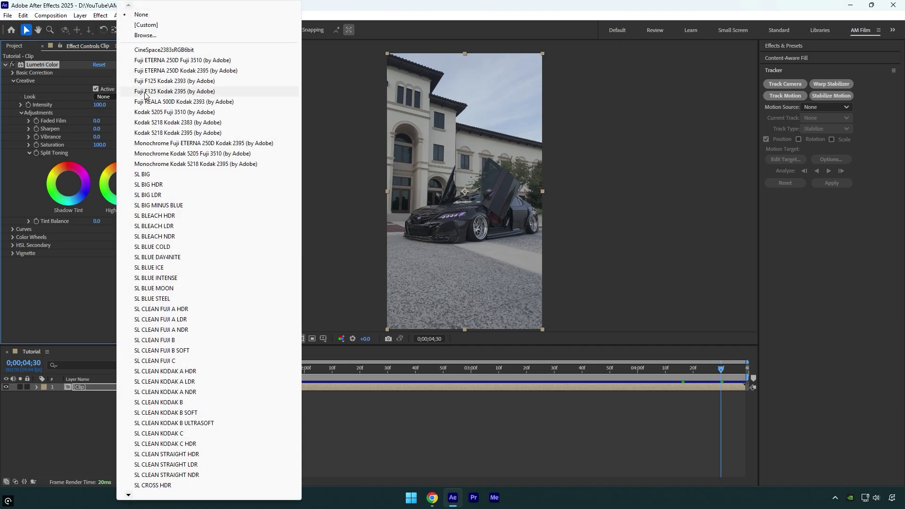
pyautogui.click(154, 36)
pyautogui.doubleClick(117, 124)
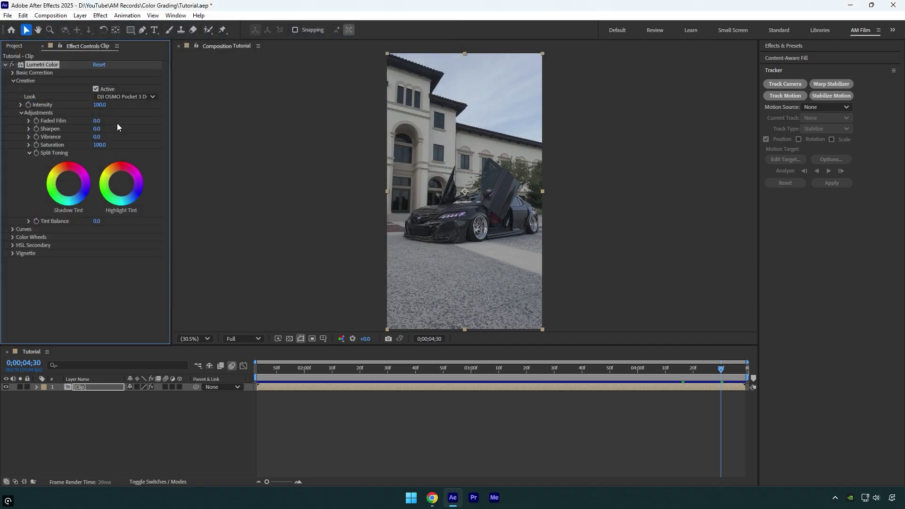
pyautogui.click(12, 81)
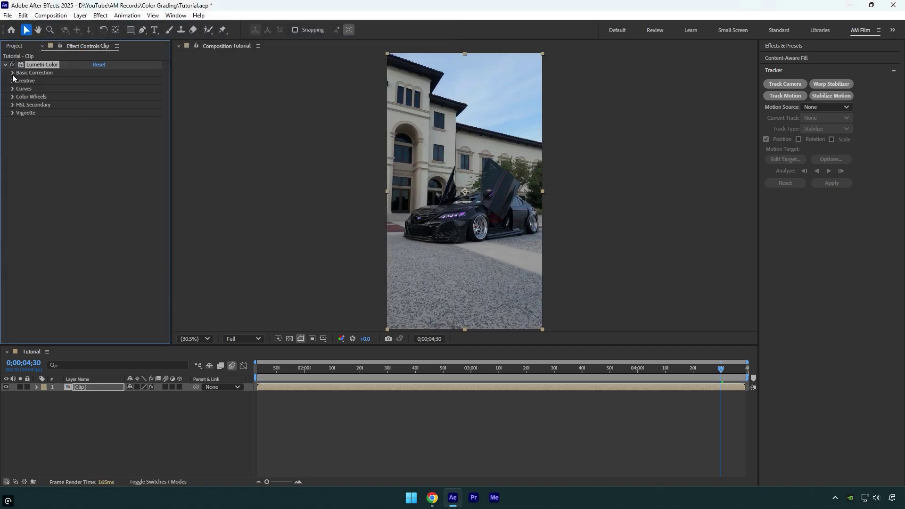
# In Basic Correction set Contrast 43, Highlights -16, Shadows 9, Blacks -10, Whites -12, Temperature -9
pyautogui.click(12, 73)
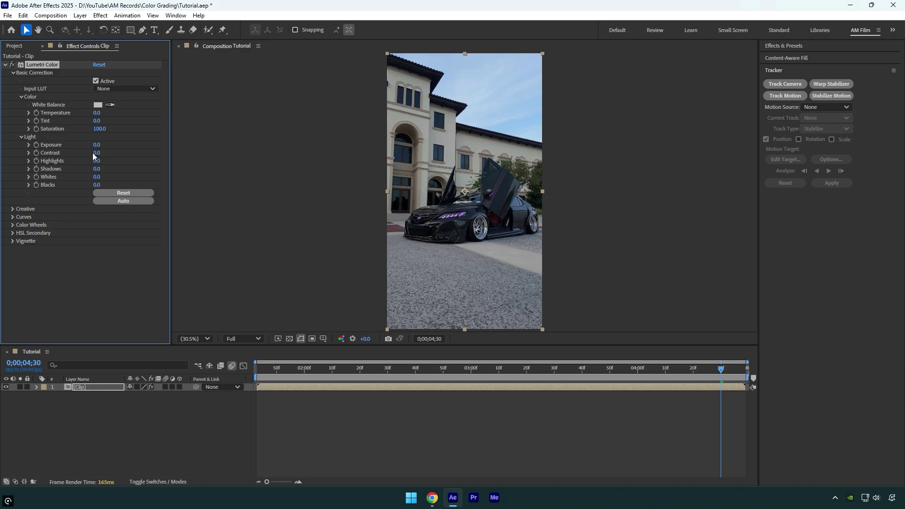
pyautogui.moveTo(97, 152); pyautogui.dragTo(116, 151)
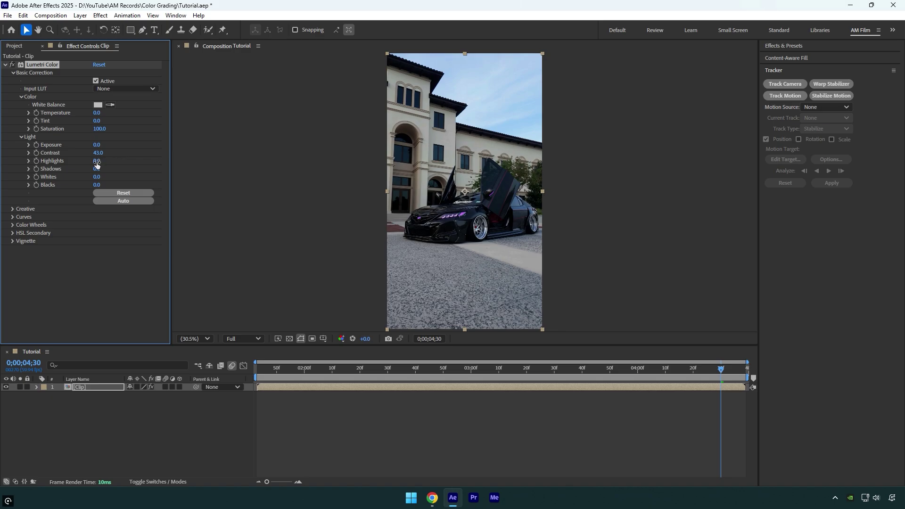
pyautogui.moveTo(96, 161); pyautogui.dragTo(89, 162)
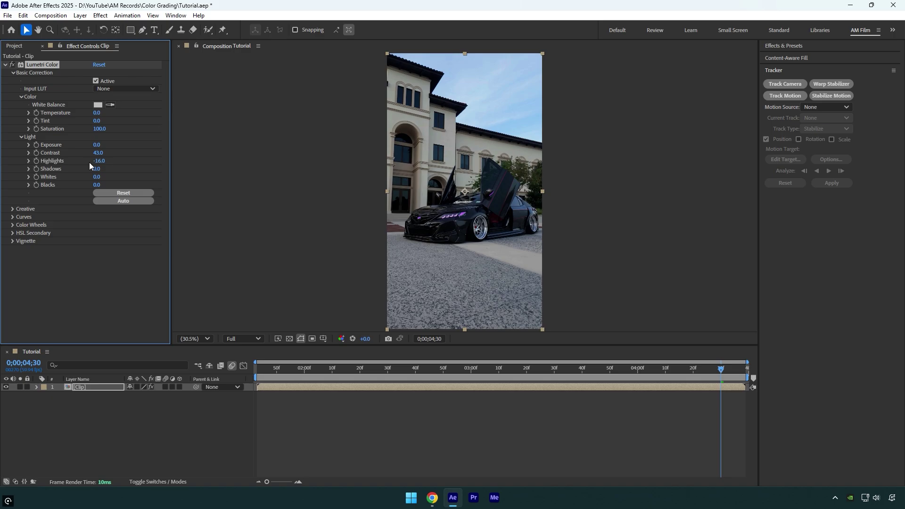
pyautogui.moveTo(96, 168); pyautogui.dragTo(102, 169)
pyautogui.moveTo(96, 185); pyautogui.dragTo(90, 185)
pyautogui.moveTo(93, 177); pyautogui.dragTo(89, 177)
pyautogui.moveTo(95, 113); pyautogui.dragTo(91, 115)
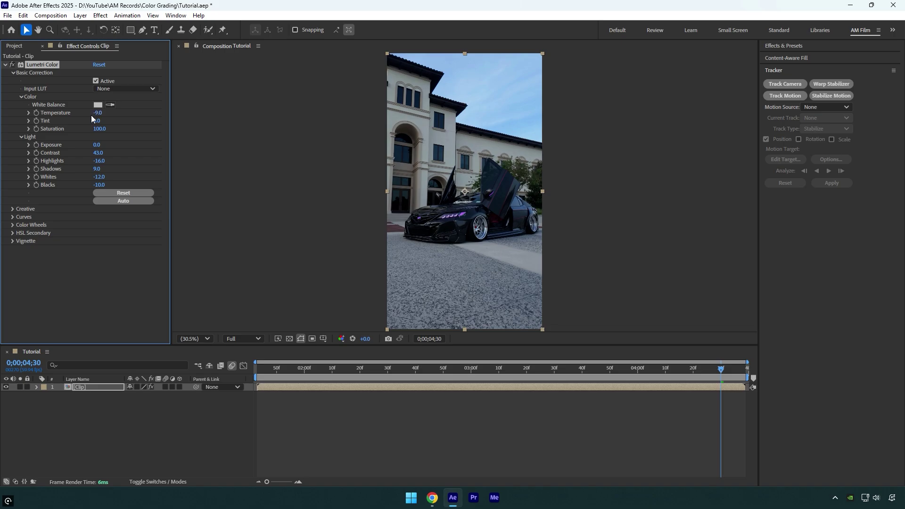
# Add three control points (low, middle, high) on the Lumetri RGB curve
pyautogui.click(12, 217)
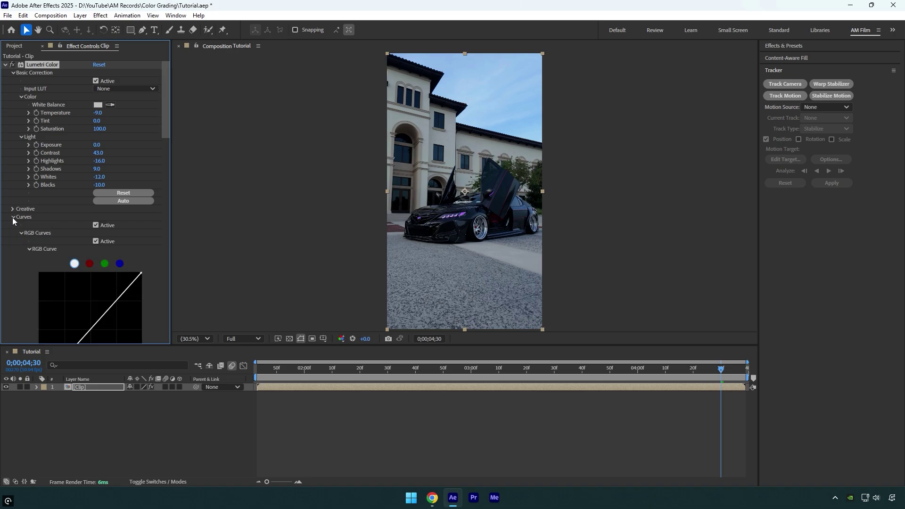
pyautogui.scroll(-3, 8, 249)
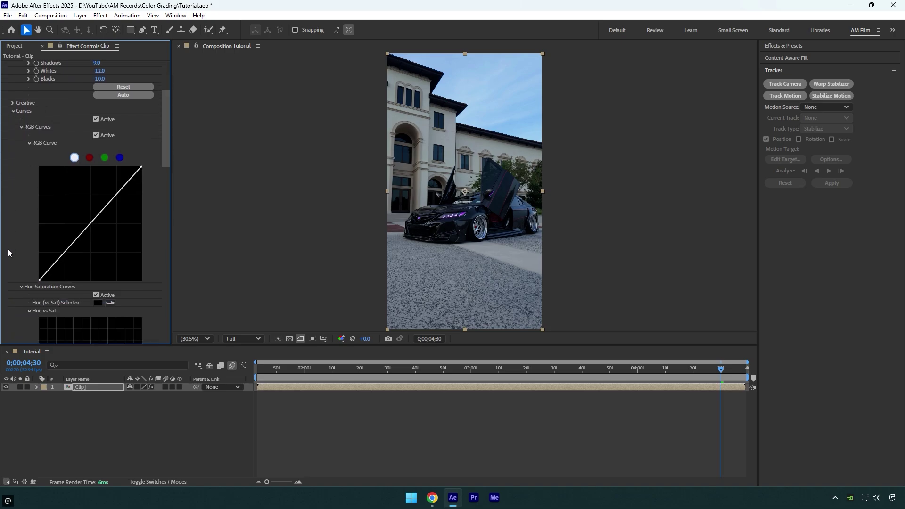
pyautogui.click(65, 254)
pyautogui.click(92, 225)
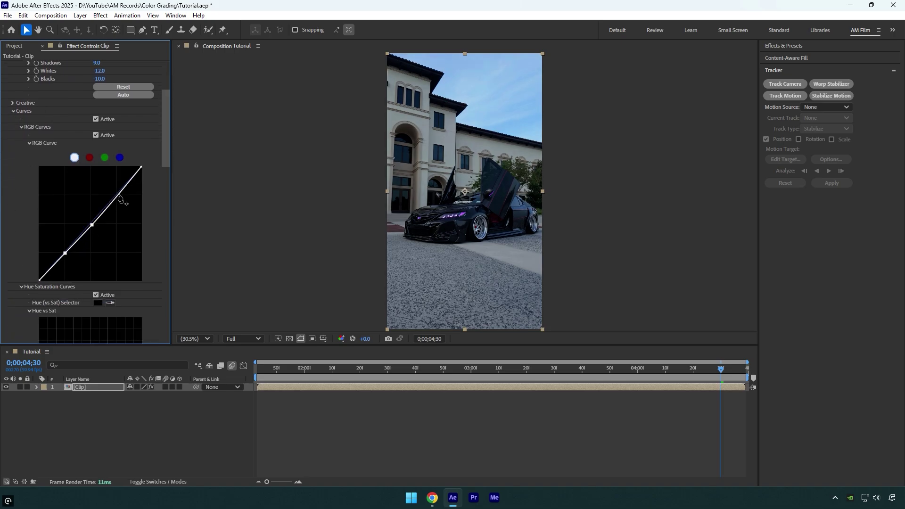
pyautogui.click(118, 195)
# Shape the three points into a slight S-curve, deepening shadows and lifting midtones
pyautogui.click(65, 254)
pyautogui.moveTo(66, 254); pyautogui.dragTo(67, 256)
pyautogui.moveTo(92, 225); pyautogui.dragTo(90, 221)
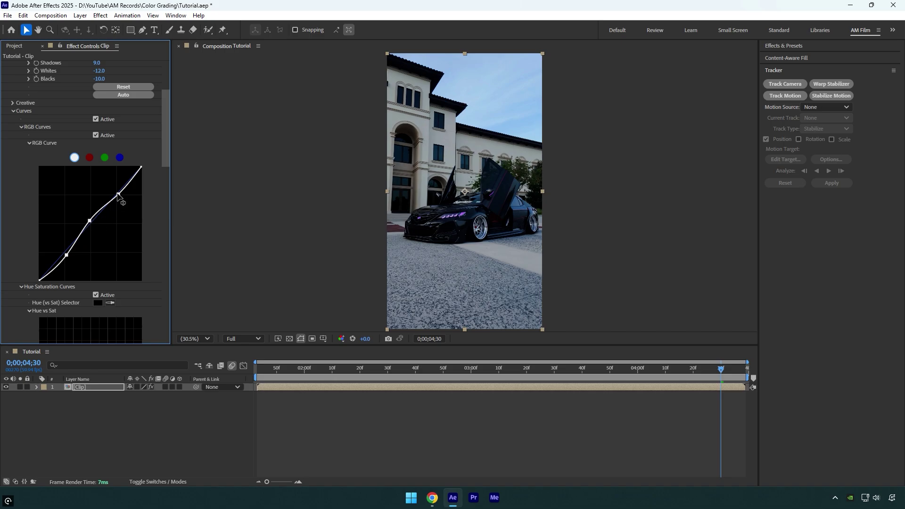
pyautogui.moveTo(117, 195); pyautogui.dragTo(118, 198)
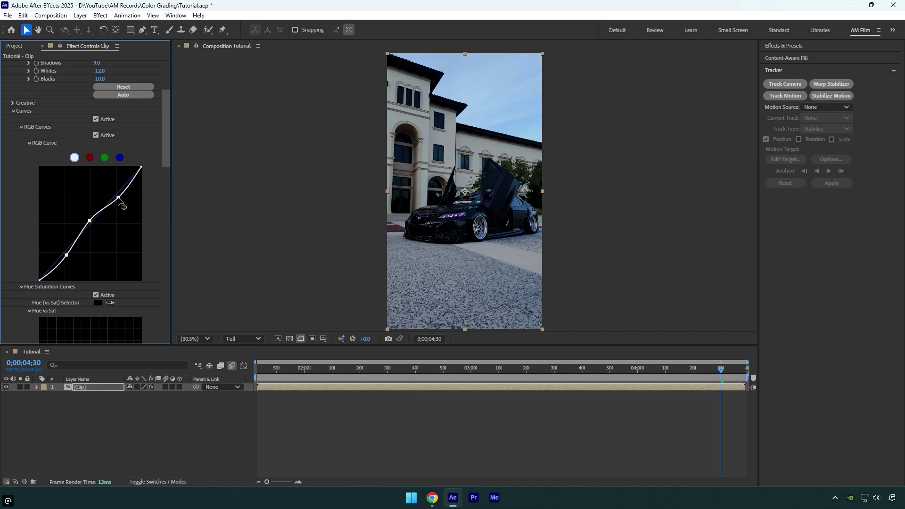
pyautogui.moveTo(165, 154); pyautogui.dragTo(123, 218)
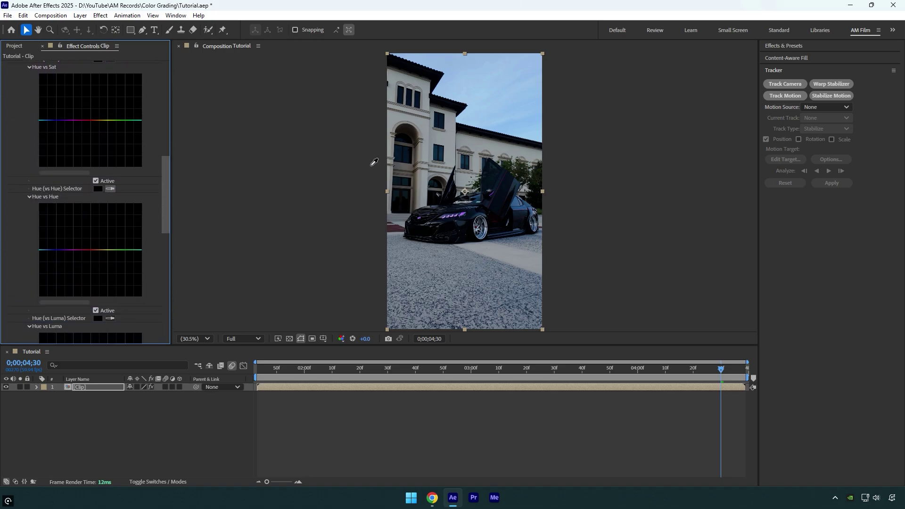
# Sample the sky's blue on Hue vs Hue and shift it toward teal
pyautogui.click(512, 129)
pyautogui.moveTo(48, 250); pyautogui.dragTo(47, 247)
pyautogui.scroll(1, 47, 246)
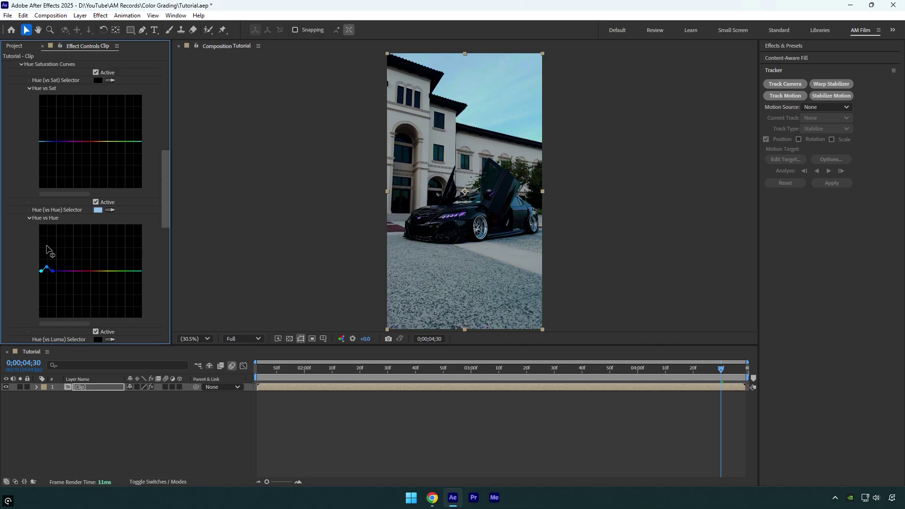
# On Hue vs Sat, sample the blue and a dark hue and raise both saturations
pyautogui.click(109, 81)
pyautogui.click(51, 270)
pyautogui.moveTo(53, 142); pyautogui.dragTo(53, 137)
pyautogui.click(111, 81)
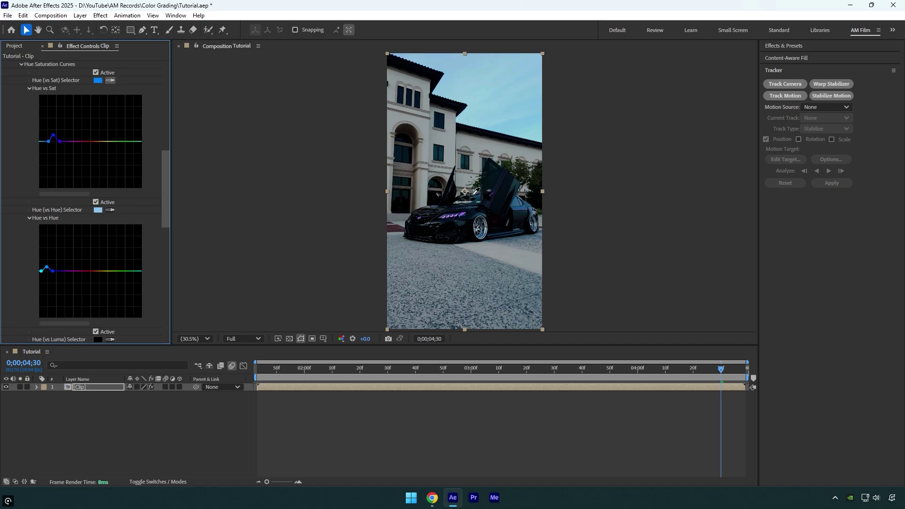
pyautogui.click(525, 163)
pyautogui.moveTo(126, 142)
pyautogui.mouseDown()
pyautogui.moveTo(126, 122)
pyautogui.moveTo(132, 134)
pyautogui.mouseUp()
pyautogui.moveTo(165, 168); pyautogui.dragTo(155, 280)
pyautogui.click(13, 324)
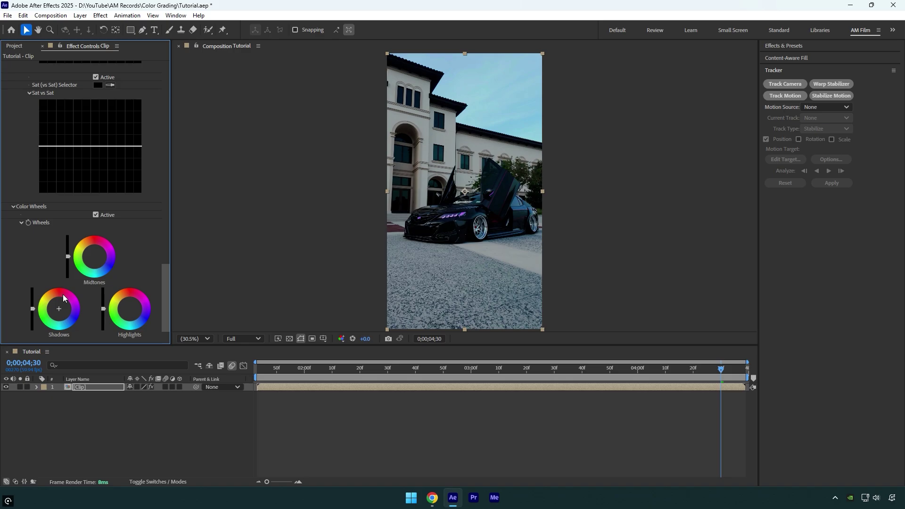
# Nudge the Shadows, Highlights and Midtones color wheels
pyautogui.moveTo(63, 295); pyautogui.dragTo(59, 310)
pyautogui.moveTo(129, 312); pyautogui.dragTo(128, 308)
pyautogui.moveTo(100, 268); pyautogui.dragTo(94, 255)
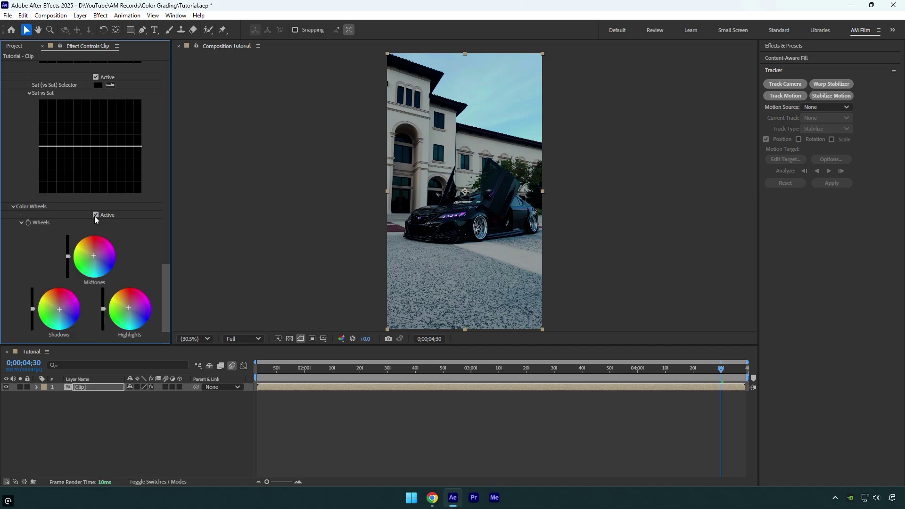
# Add a Lumetri vignette with Amount -2.7 and Feather 90
pyautogui.scroll(-1, 163, 283)
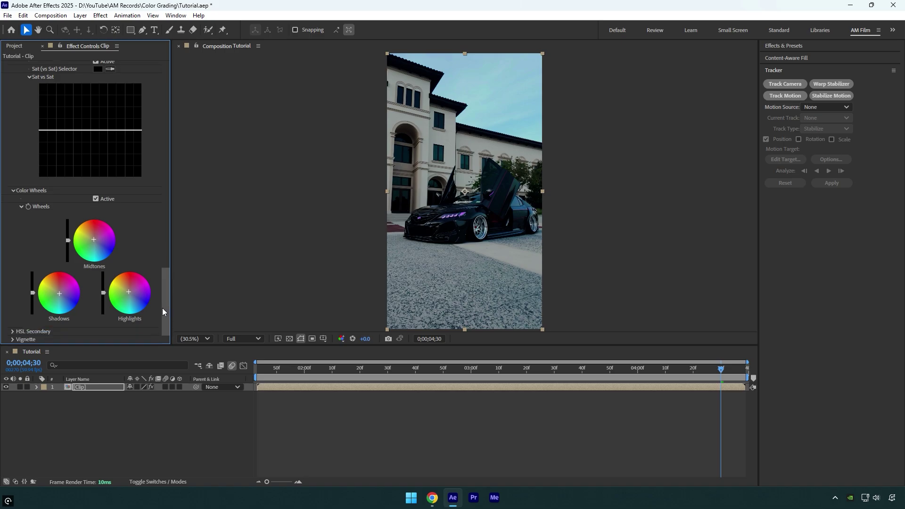
pyautogui.click(25, 343)
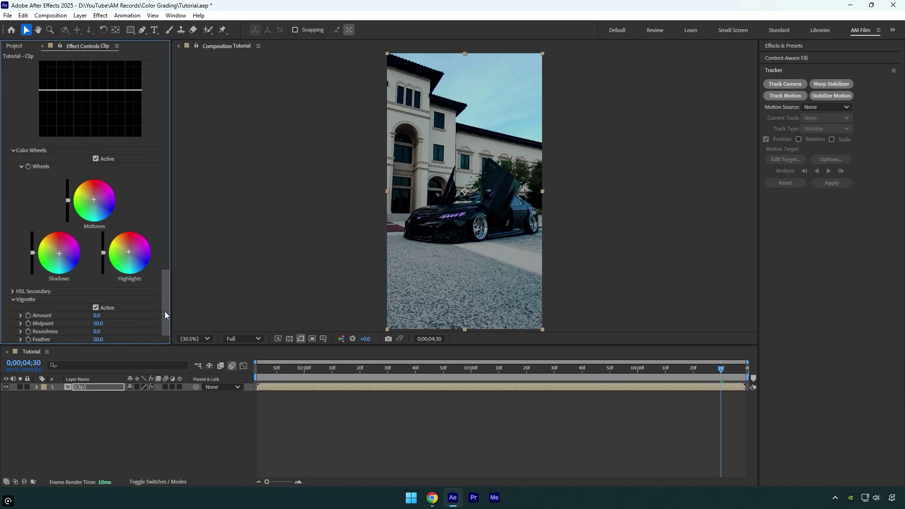
pyautogui.moveTo(96, 316); pyautogui.dragTo(42, 321)
pyautogui.moveTo(98, 340); pyautogui.dragTo(27, 316)
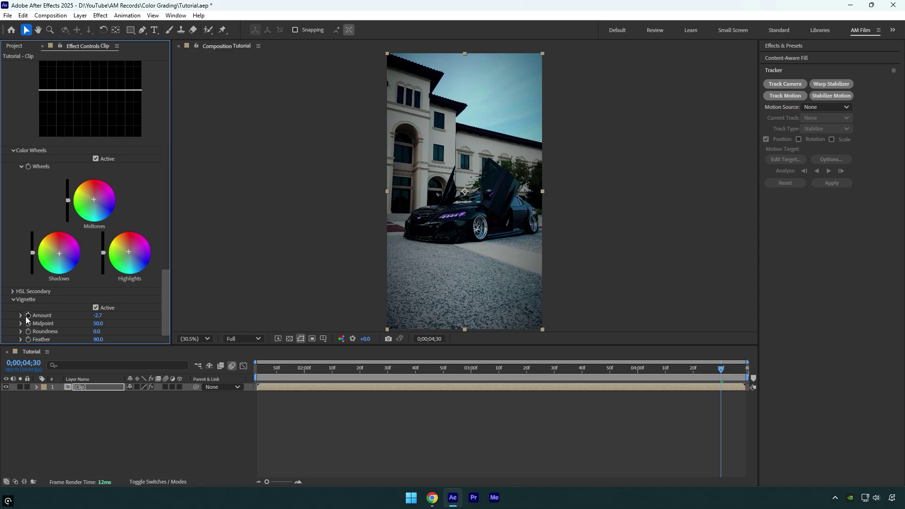
pyautogui.moveTo(165, 329); pyautogui.dragTo(153, 109)
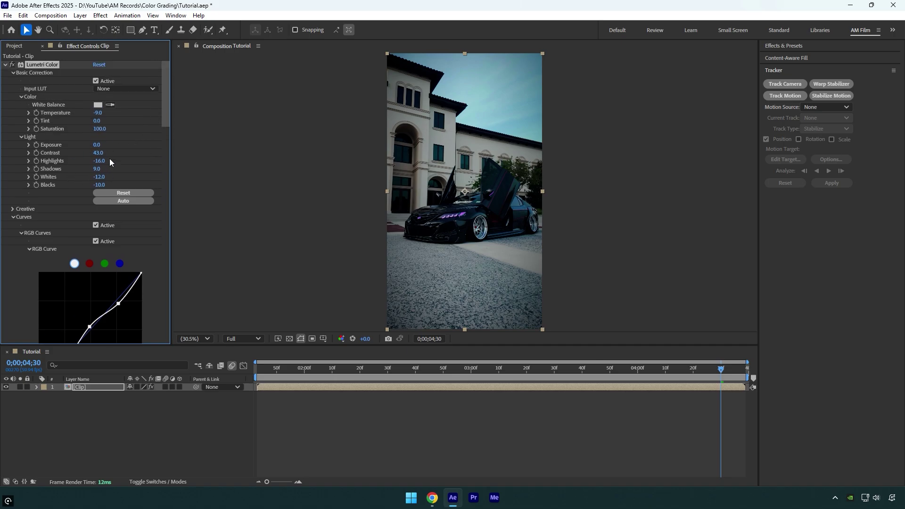
# Raise Lumetri Exposure to 0.5, then toggle the effect off and on to compare
pyautogui.moveTo(97, 145); pyautogui.dragTo(90, 169)
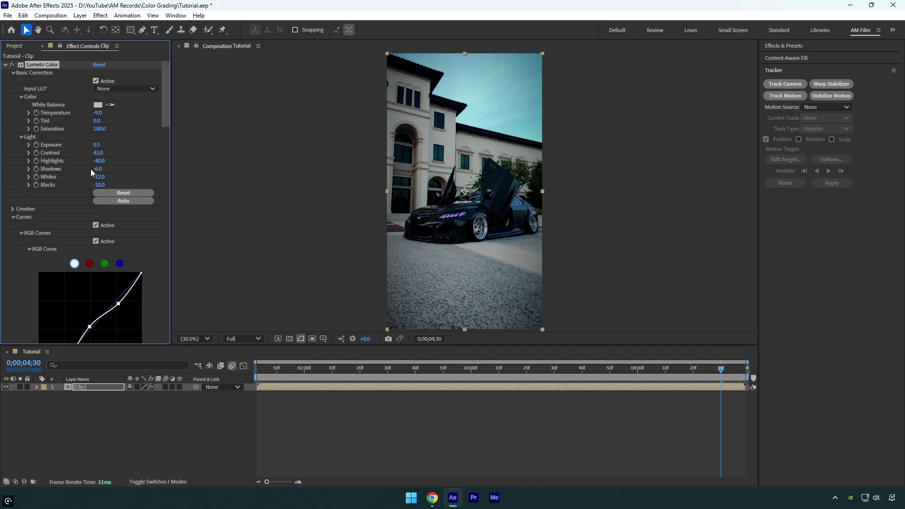
pyautogui.click(12, 65)
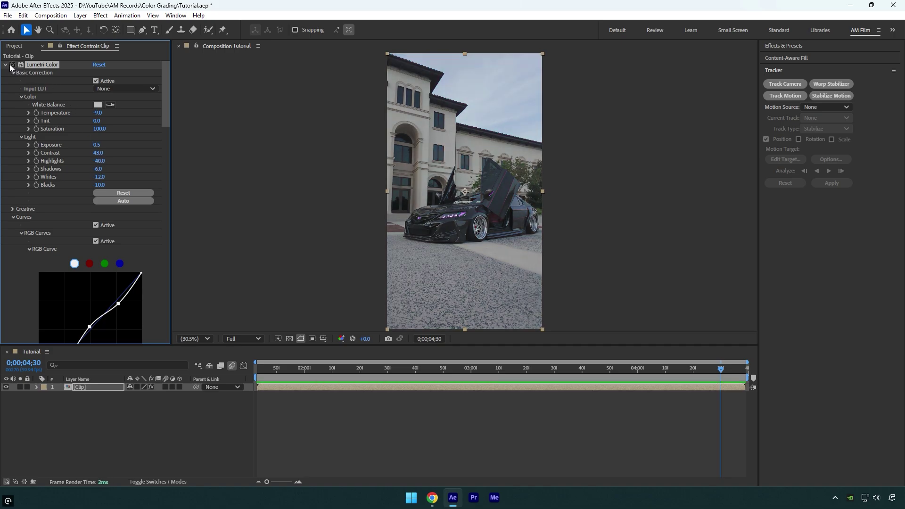
pyautogui.click(12, 65)
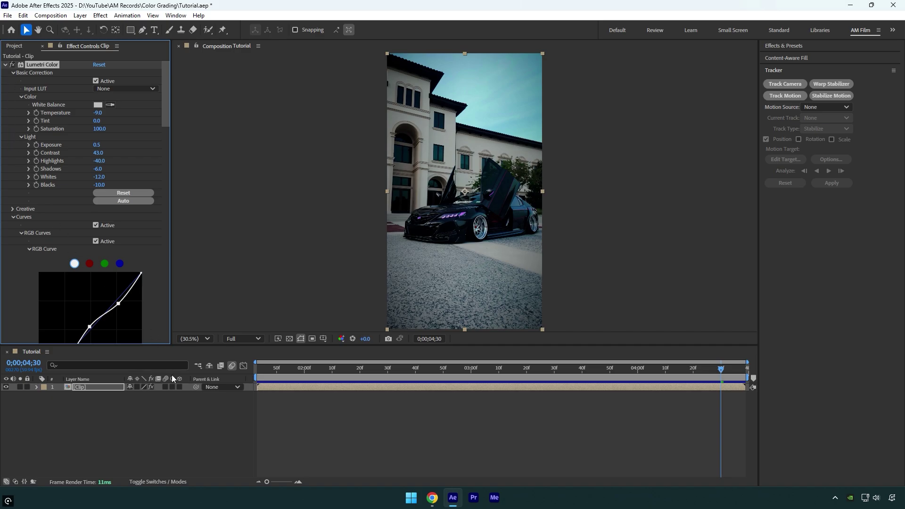
# Create a new adjustment layer and apply the AMDream user preset to it
pyautogui.rightClick(119, 414)
pyautogui.moveTo(141, 297)
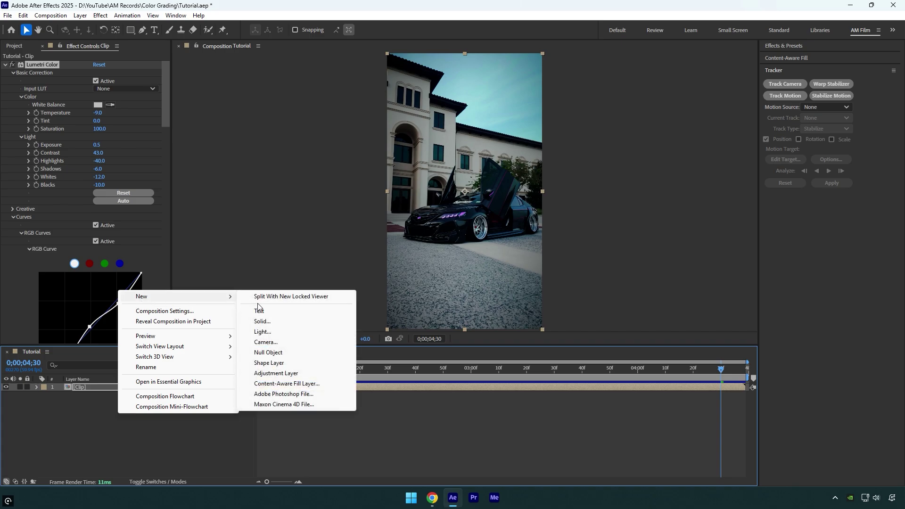
pyautogui.click(279, 374)
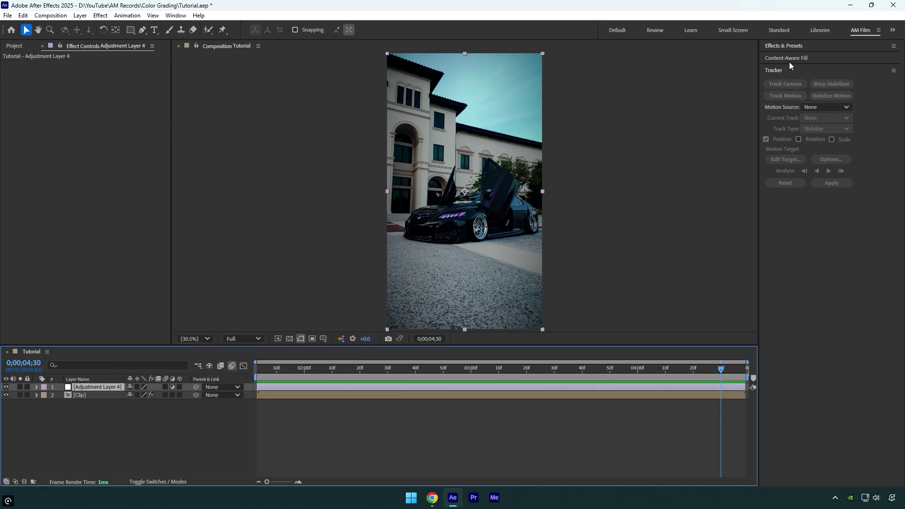
pyautogui.click(782, 46)
pyautogui.click(764, 67)
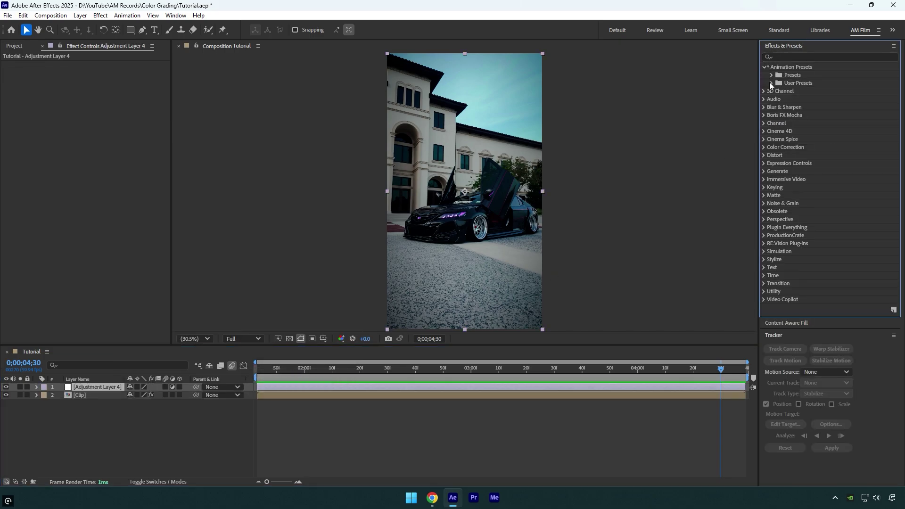
pyautogui.click(772, 83)
pyautogui.moveTo(797, 123); pyautogui.dragTo(474, 384)
# Set the glow layer to Screen blending at 60% opacity and compare it on/off
pyautogui.click(166, 482)
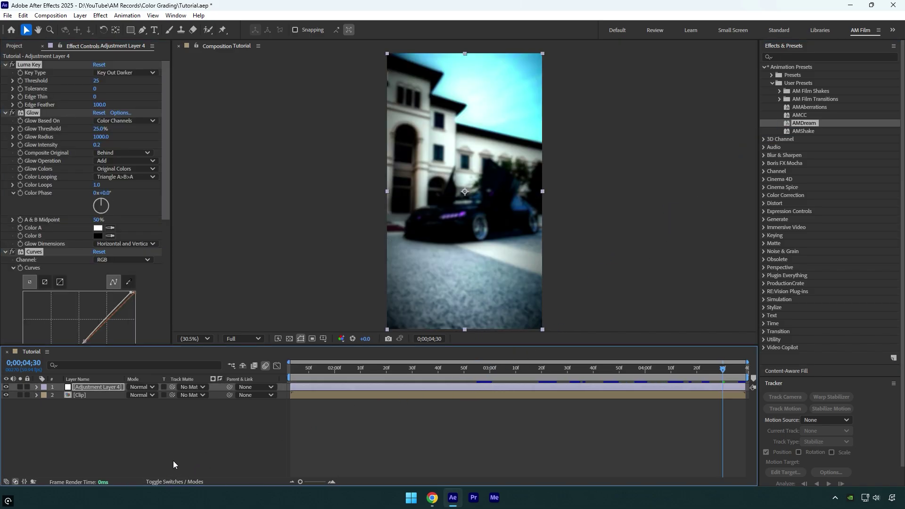
pyautogui.click(140, 389)
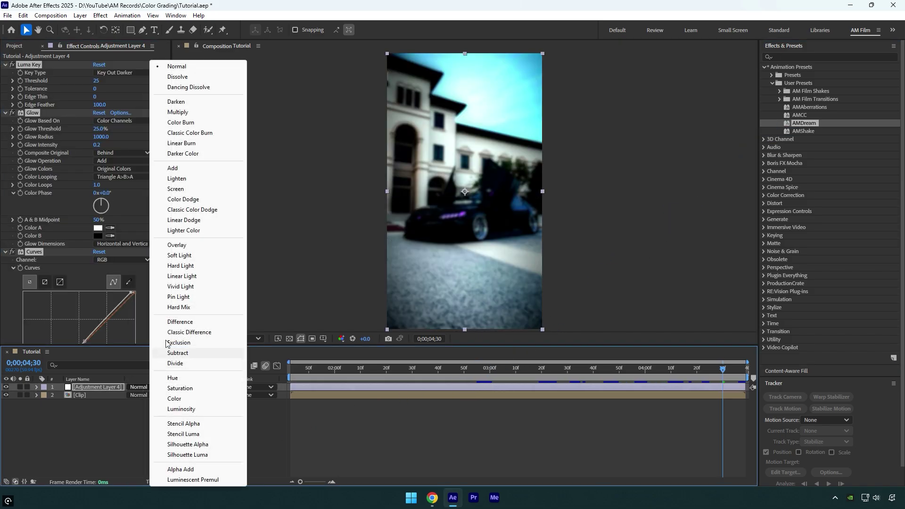
pyautogui.click(191, 189)
pyautogui.press('t')
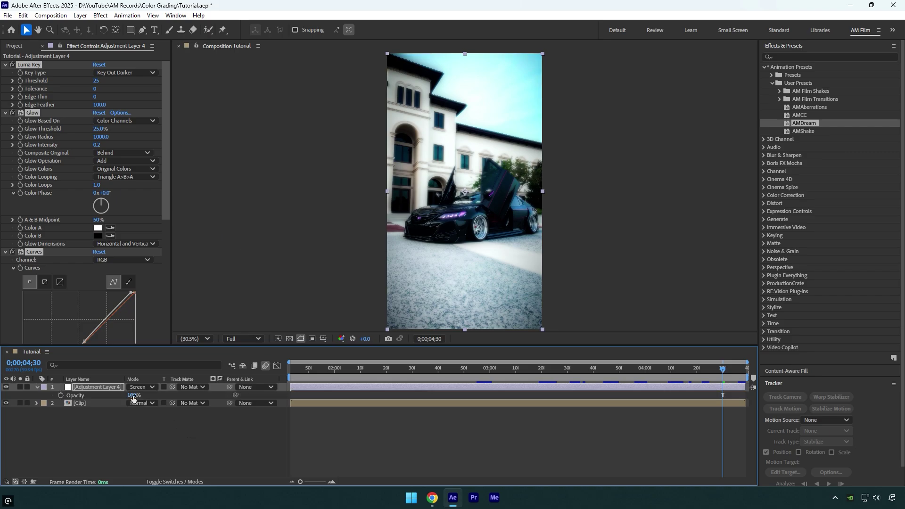
pyautogui.click(133, 396)
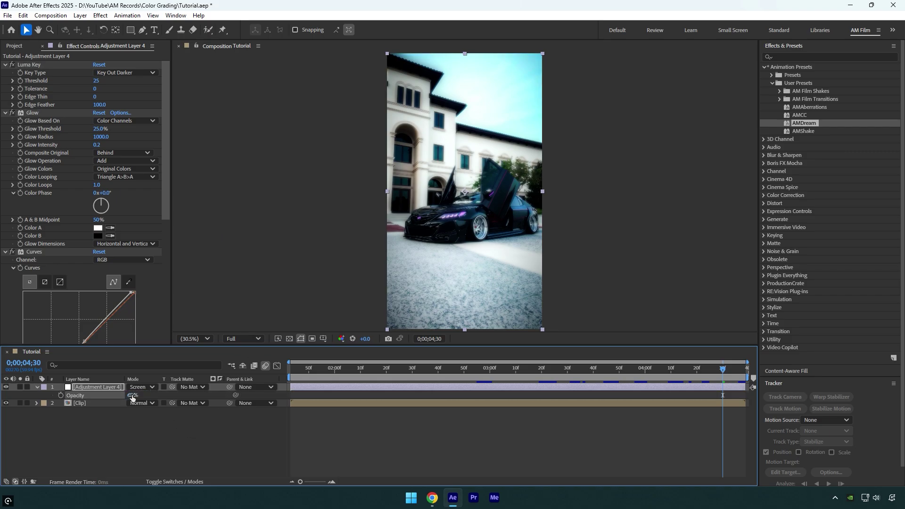
pyautogui.press('Return')
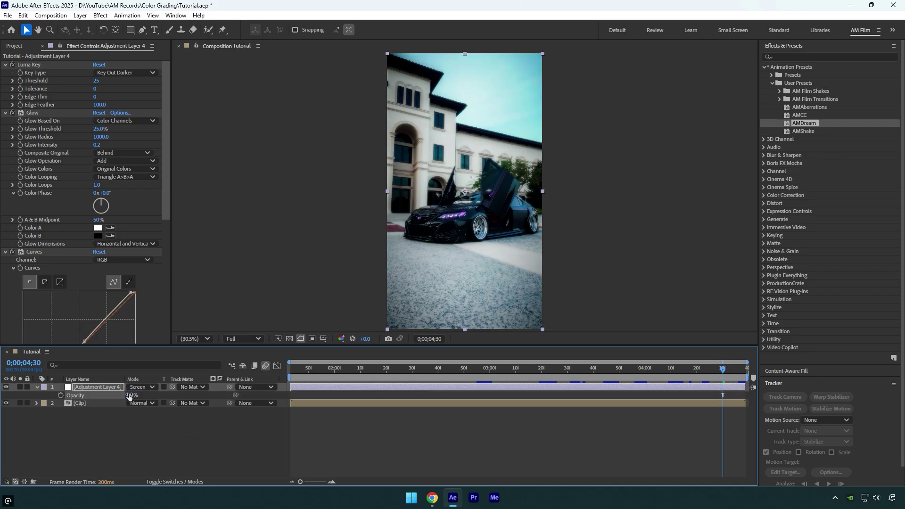
pyautogui.click(6, 388)
pyautogui.click(6, 389)
# Steepen the glow layer's curve endpoints and set its Exposure to 0.83
pyautogui.moveTo(163, 197); pyautogui.dragTo(161, 271)
pyautogui.moveTo(34, 274); pyautogui.dragTo(44, 274)
pyautogui.moveTo(134, 164); pyautogui.dragTo(122, 164)
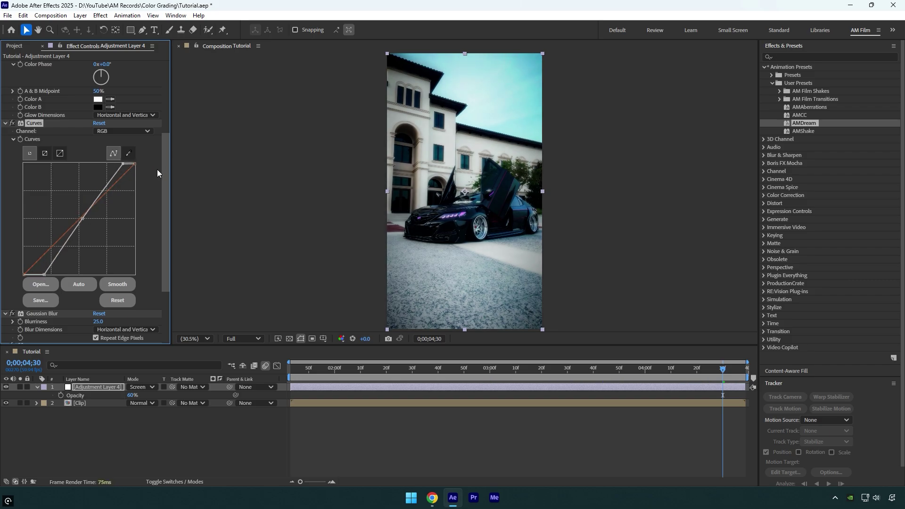
pyautogui.scroll(-3, 160, 247)
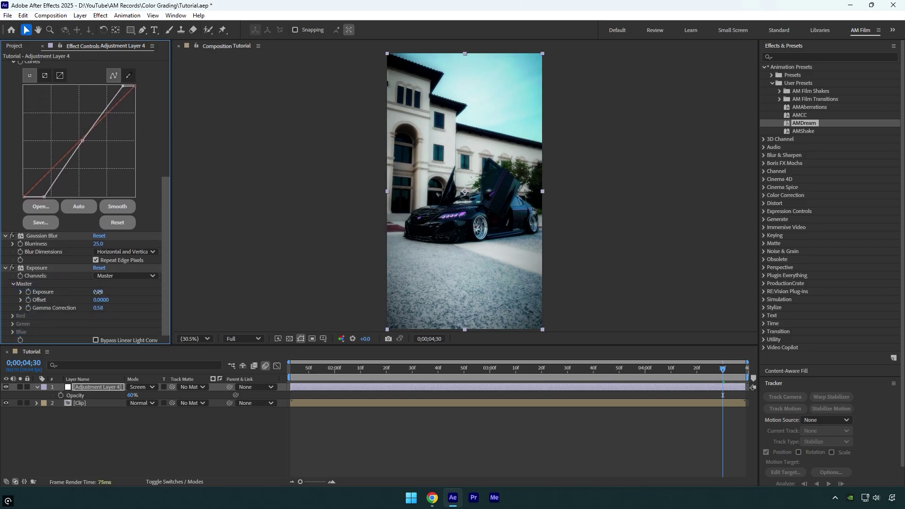
pyautogui.moveTo(98, 292); pyautogui.dragTo(85, 292)
# Add a second adjustment layer carrying the AMAberrations preset
pyautogui.rightClick(123, 438)
pyautogui.moveTo(150, 321)
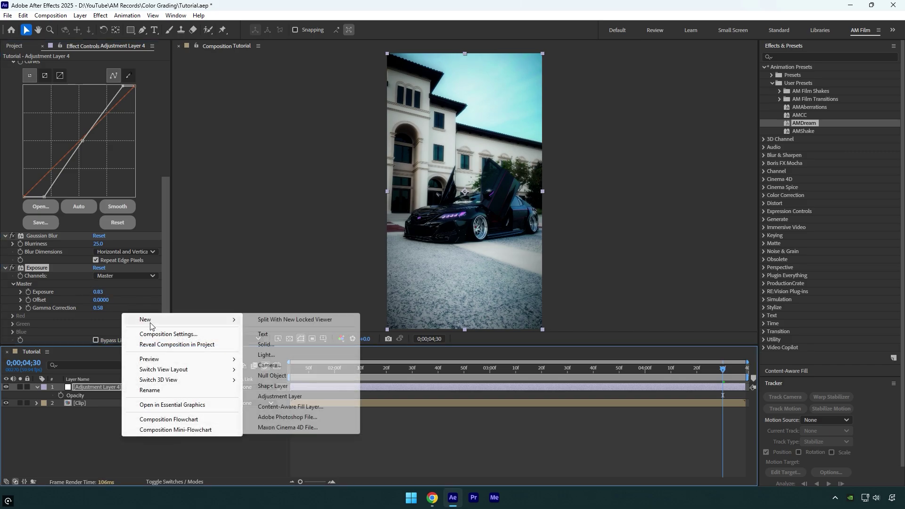
pyautogui.click(280, 396)
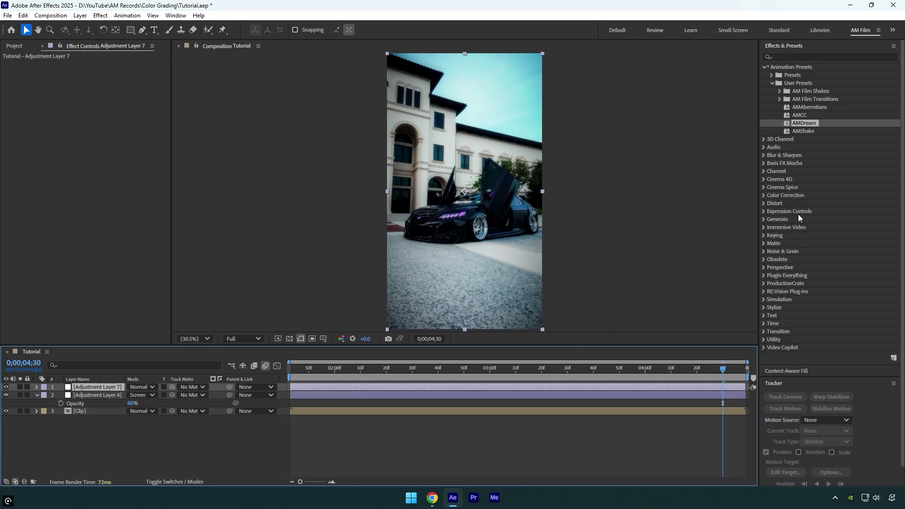
pyautogui.moveTo(810, 107); pyautogui.dragTo(480, 386)
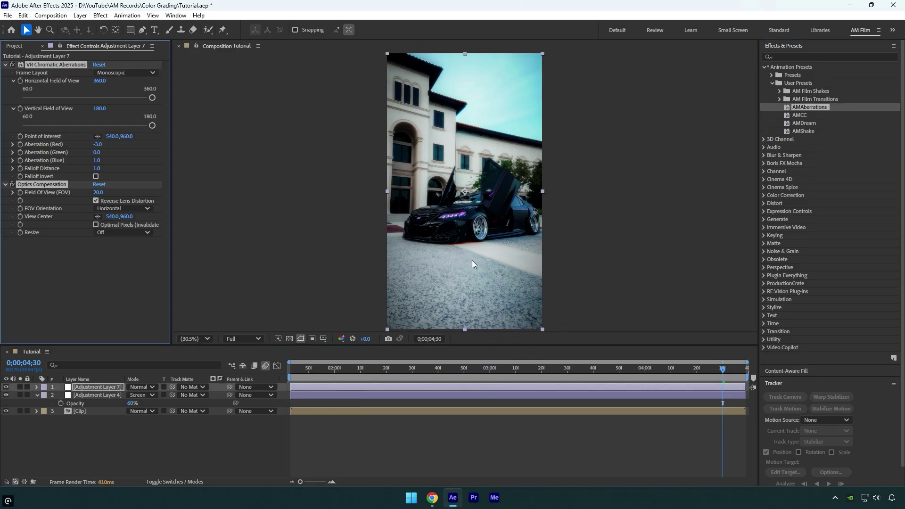
# Set the aberration Falloff Distance to 40 and play the composition from the start
pyautogui.click(97, 168)
pyautogui.write('40')
pyautogui.press('Return')
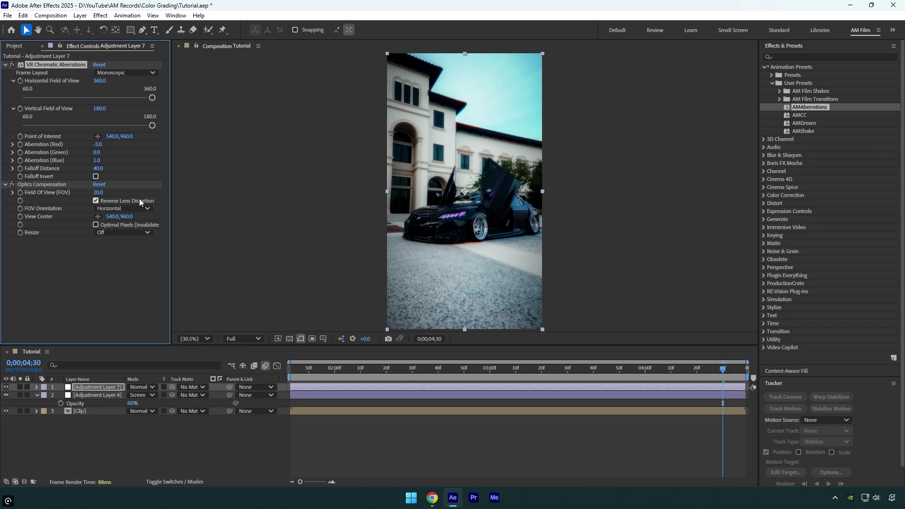
pyautogui.moveTo(316, 374); pyautogui.dragTo(229, 404)
pyautogui.press('space')
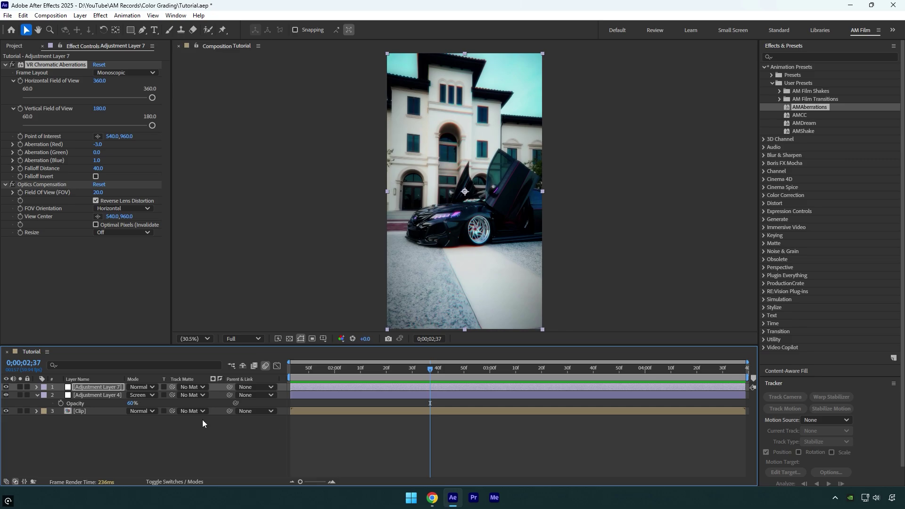
# On the Clip layer, enter 30 as Lumetri's Creative Sharpen amount
pyautogui.click(95, 412)
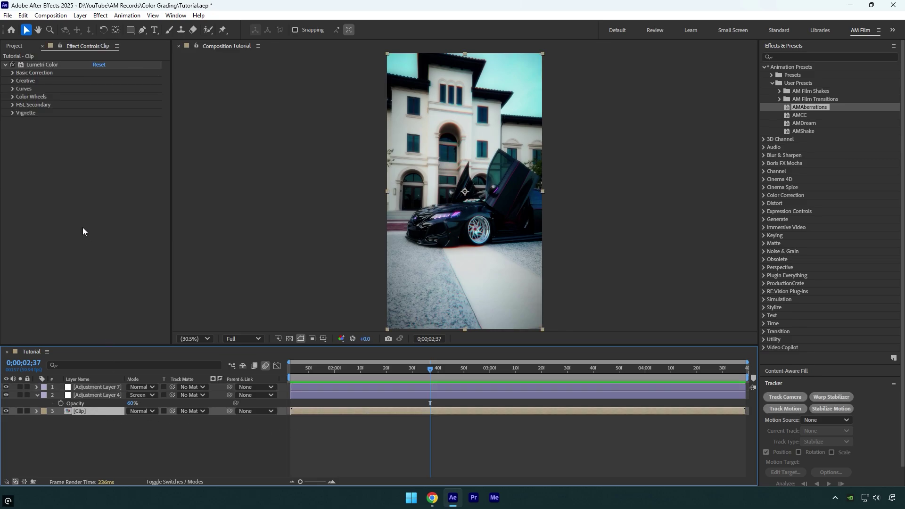
pyautogui.click(12, 81)
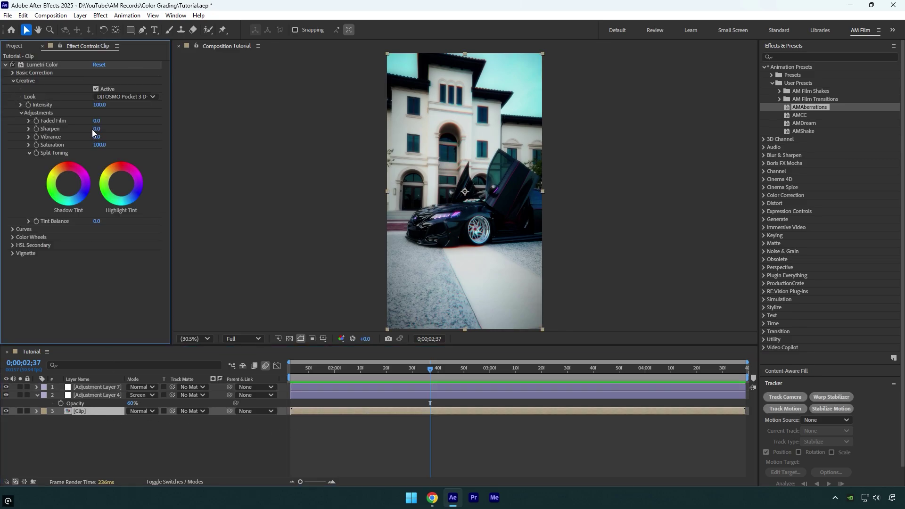
pyautogui.click(95, 128)
pyautogui.write('30')
pyautogui.press('Return')
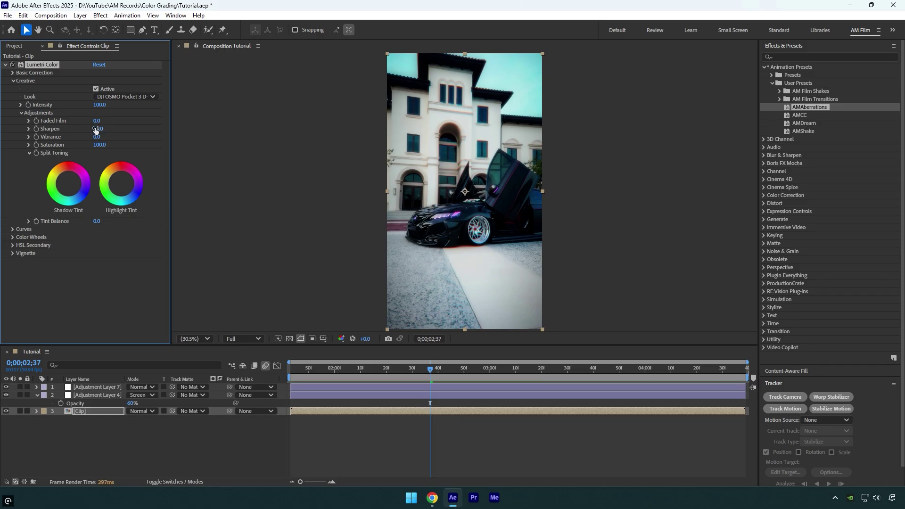